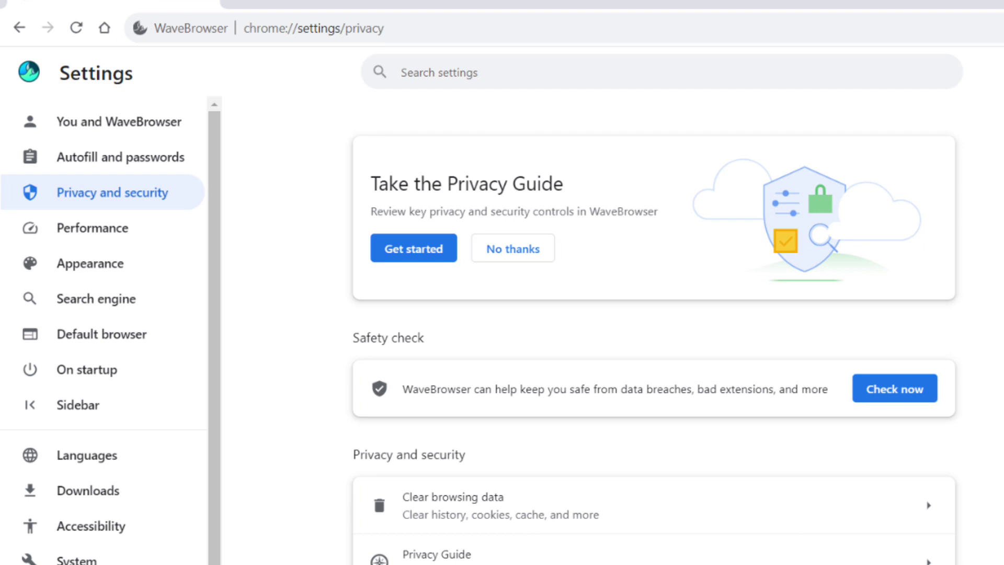
{"action": "scroll", "coordinate": [620, 374], "scroll_direction": "down", "scroll_amount": 2}
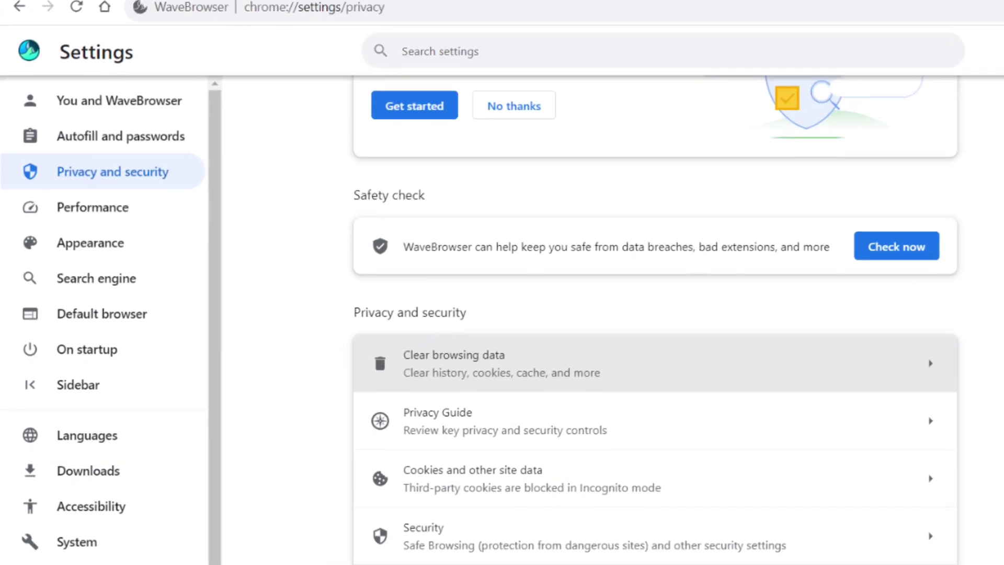
Step: Open the Clear browsing data dialog, showing history, cookies and cached files for the last hour
{"action": "left_click", "coordinate": [510, 359]}
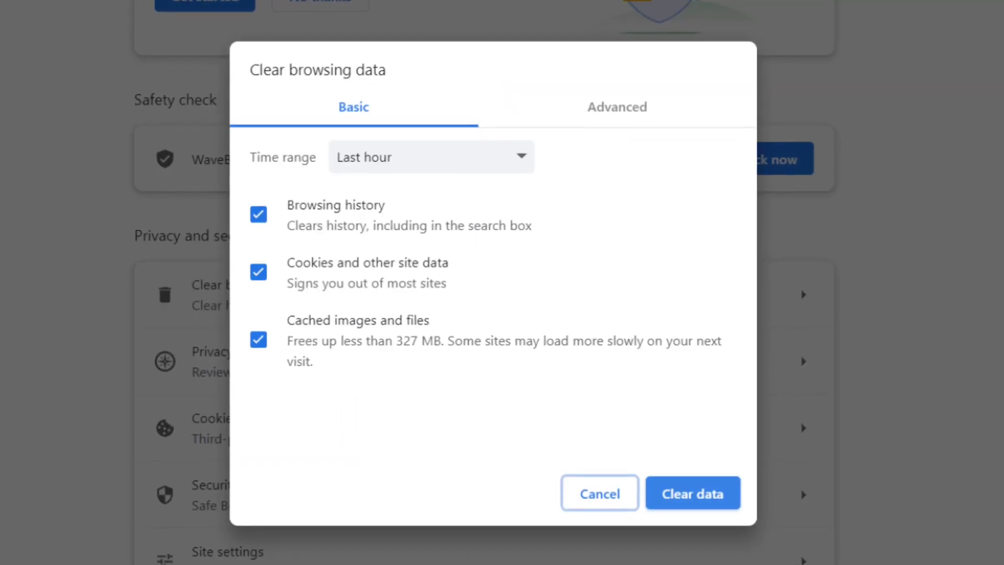